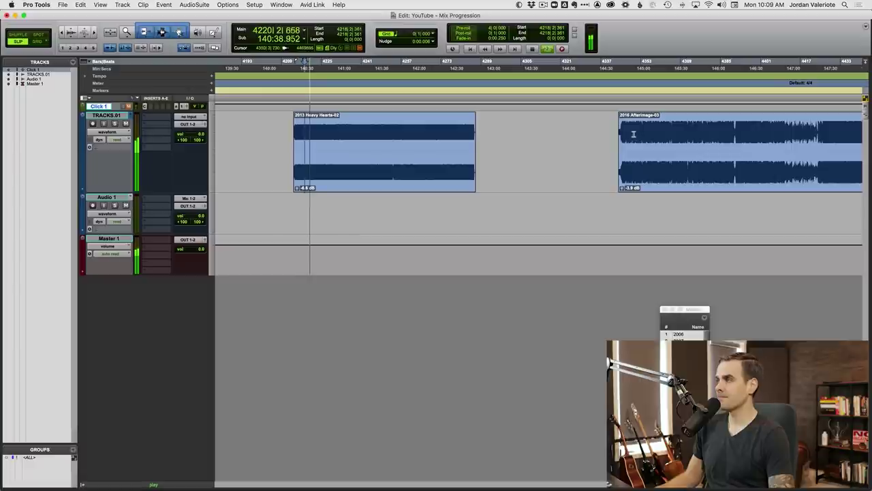
- Audition the opening sections of the 2016 Afterimage-03 and 2017 Kingdoms-03 clips on the TRACKS.01 track
{"action": "left_click", "coordinate": [633, 135]}
{"action": "scroll", "coordinate": [633, 135], "scroll_direction": "right", "scroll_amount": 5}
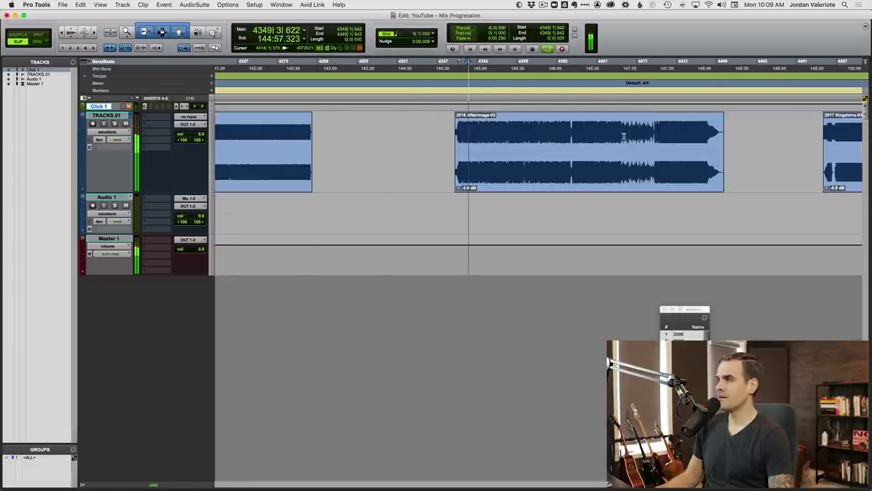
{"action": "scroll", "coordinate": [552, 136], "scroll_direction": "right", "scroll_amount": 5}
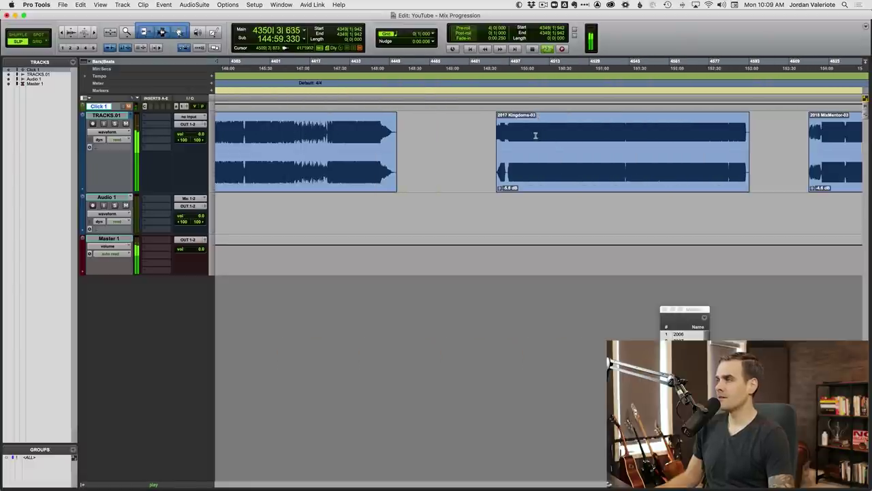
{"action": "left_click", "coordinate": [511, 135]}
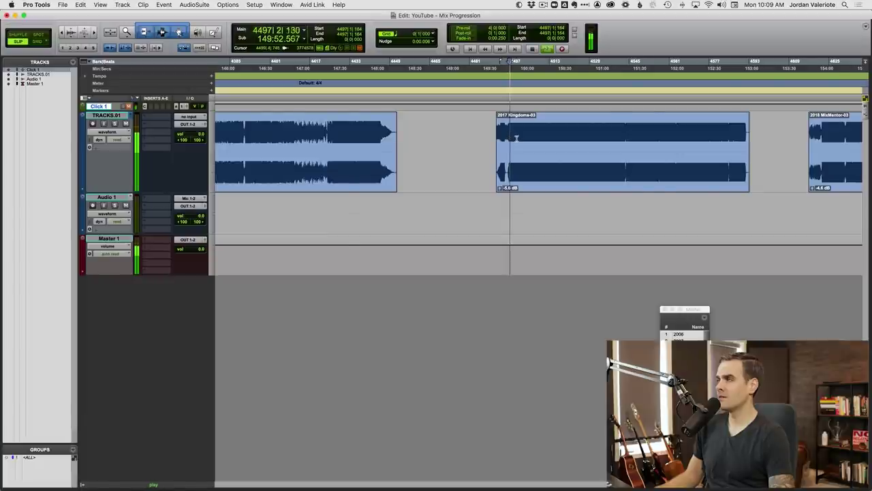
{"action": "scroll", "coordinate": [514, 136], "scroll_direction": "right", "scroll_amount": 3}
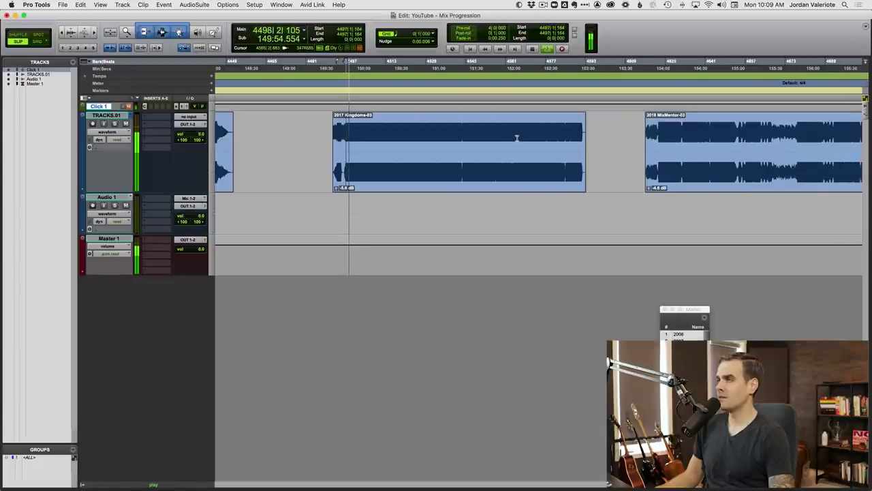
- Audition the 2018 MixMentor-03 clip from near the beginning of its first loud section
{"action": "left_click", "coordinate": [668, 132]}
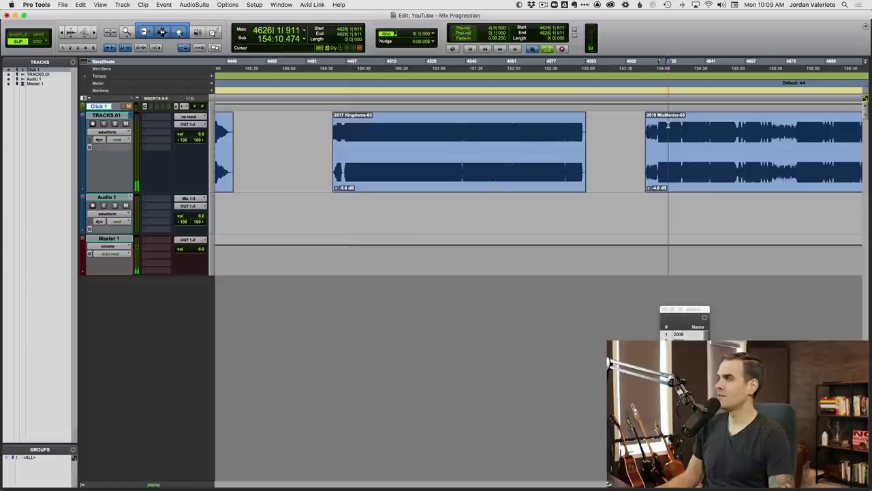
{"action": "scroll", "coordinate": [684, 129], "scroll_direction": "right", "scroll_amount": 3}
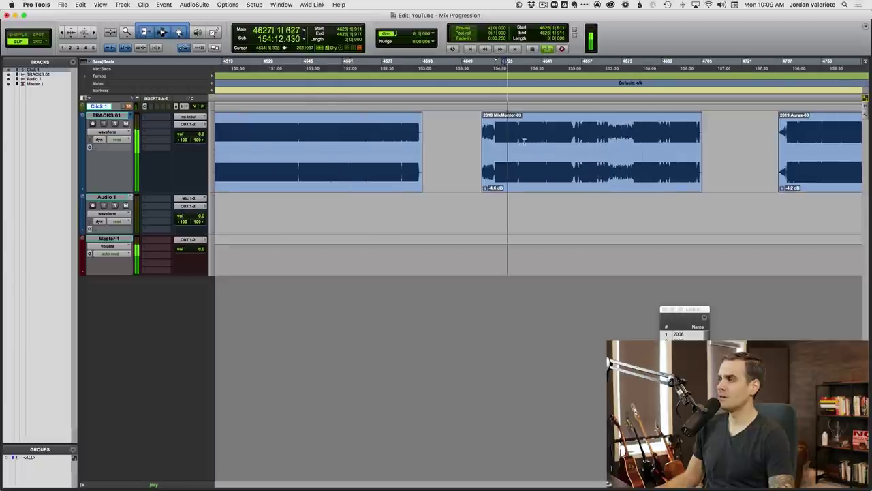
{"action": "scroll", "coordinate": [524, 141], "scroll_direction": "right", "scroll_amount": 3}
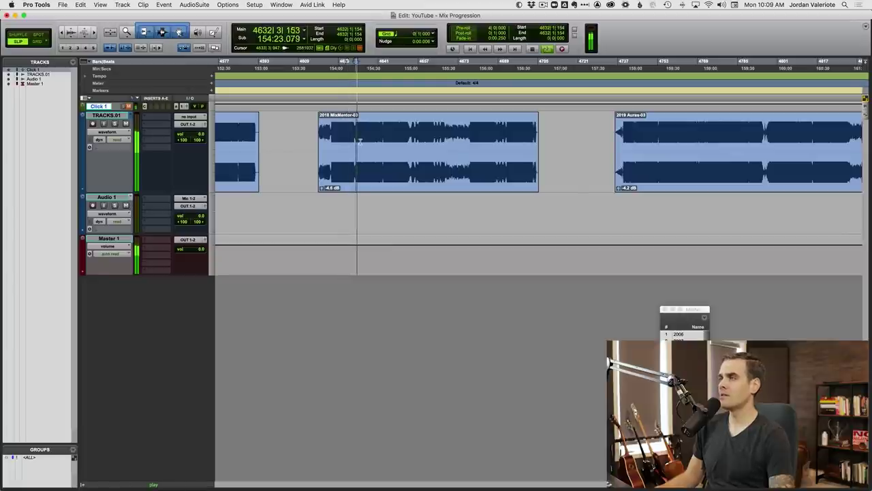
{"action": "scroll", "coordinate": [361, 141], "scroll_direction": "right", "scroll_amount": 2}
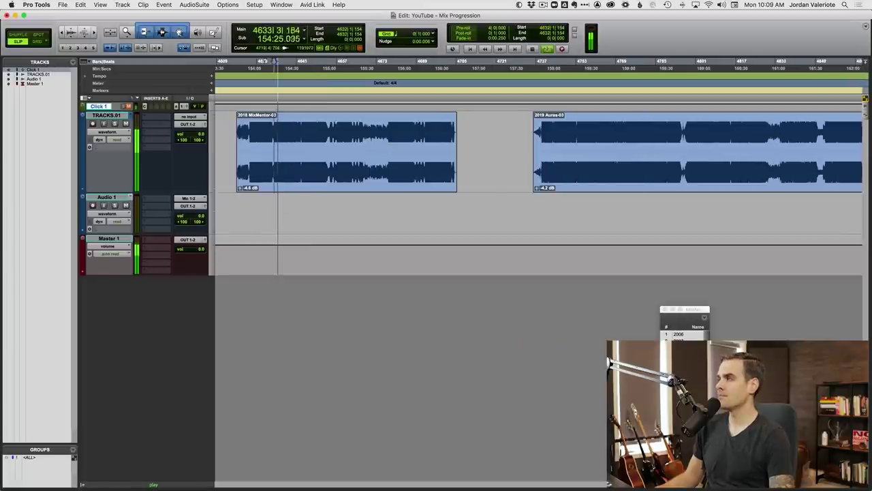
- Audition the 2019 Auras-03 clip from partway through its first long section, and stop playback
{"action": "scroll", "coordinate": [386, 135], "scroll_direction": "right", "scroll_amount": 5}
{"action": "left_click", "coordinate": [386, 135]}
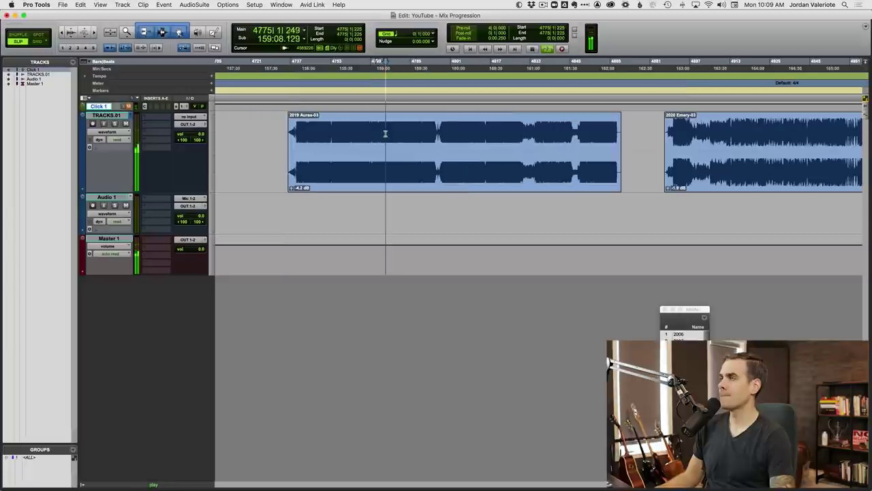
{"action": "scroll", "coordinate": [402, 138], "scroll_direction": "right", "scroll_amount": 2}
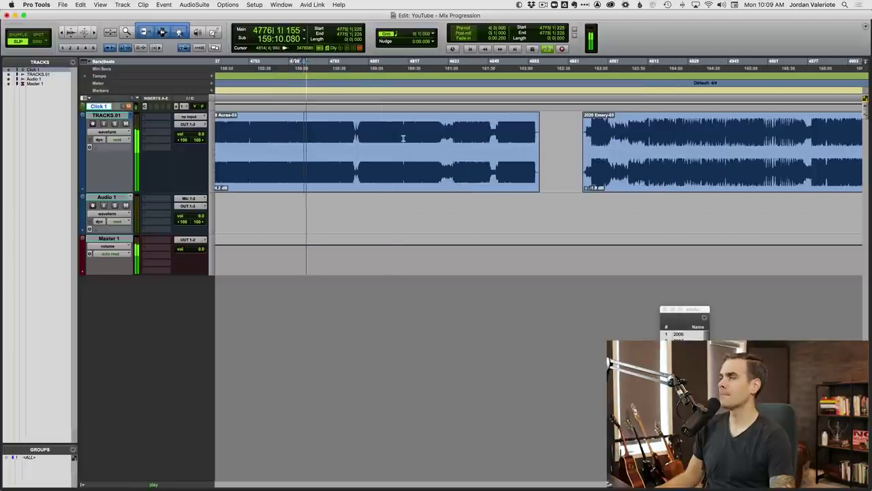
{"action": "scroll", "coordinate": [410, 139], "scroll_direction": "right", "scroll_amount": 4}
{"action": "key", "text": "super+bracketleft"}
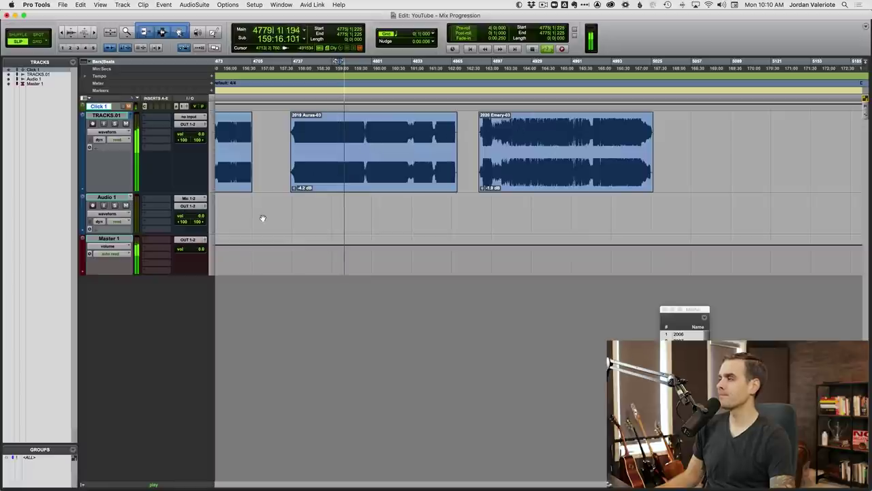
{"action": "key", "text": "space"}
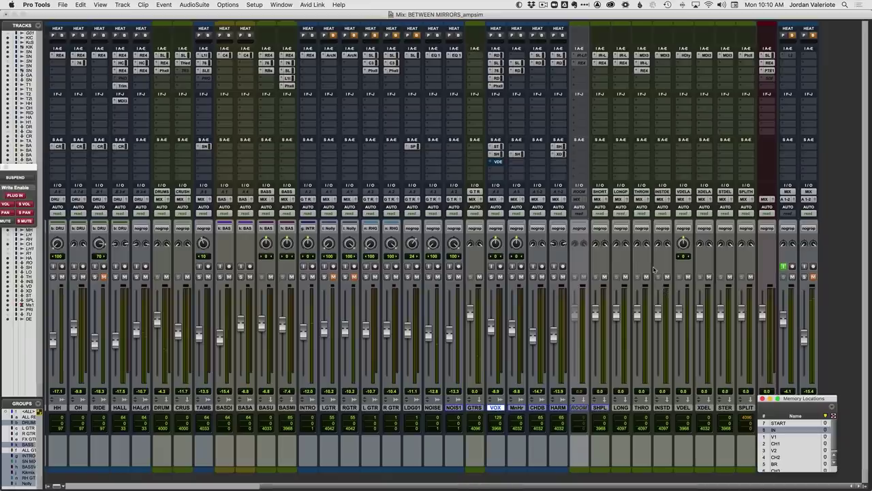
- Play the BETWEEN MIRRORS_ampsim mix while reviewing the drum, bass, guitar, vocal and effects channels
{"action": "key", "text": "space"}
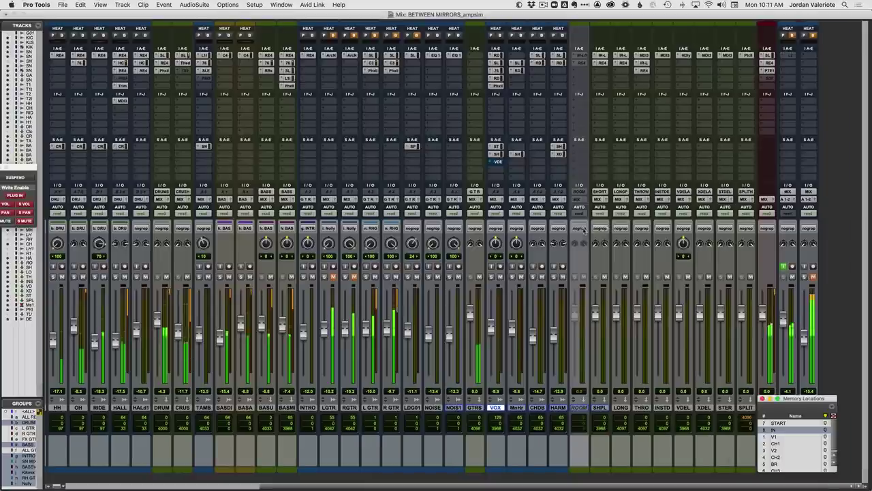
{"action": "scroll", "coordinate": [611, 227], "scroll_direction": "left", "scroll_amount": 5}
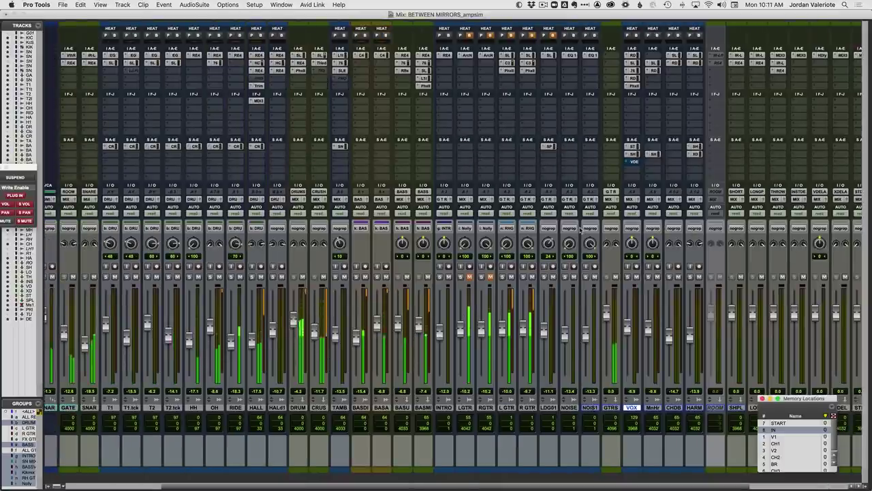
{"action": "scroll", "coordinate": [580, 229], "scroll_direction": "right", "scroll_amount": 5}
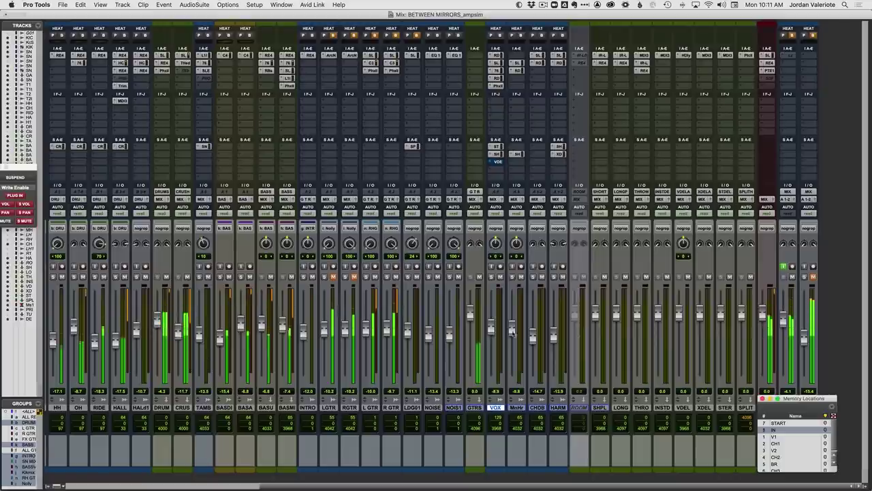
- Unsolo and mute the L GTR and R GTR tracks, and unmute the LGTR and RGTR amp-sim tracks
{"action": "left_click", "coordinate": [774, 437]}
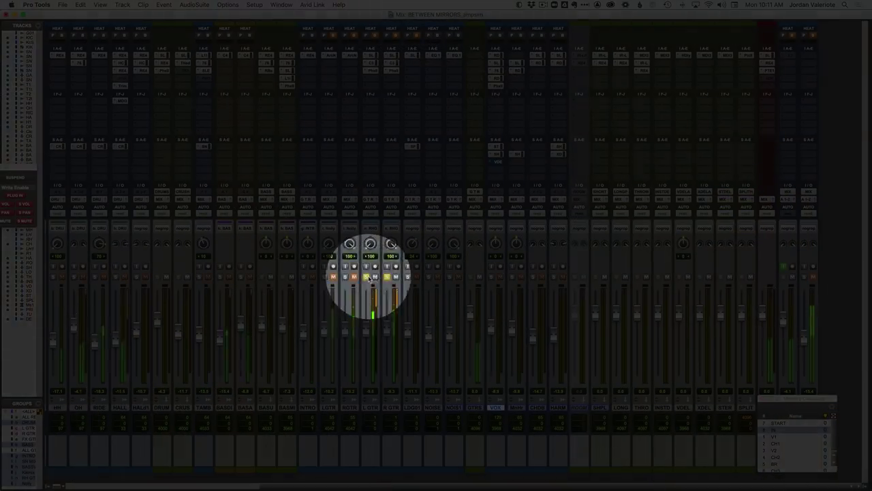
{"action": "left_click", "coordinate": [365, 277], "text": "alt"}
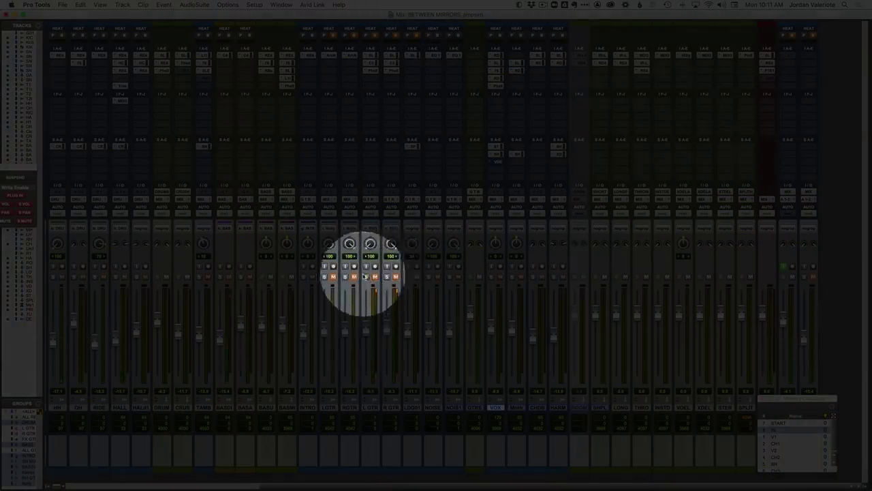
{"action": "left_click", "coordinate": [349, 406]}
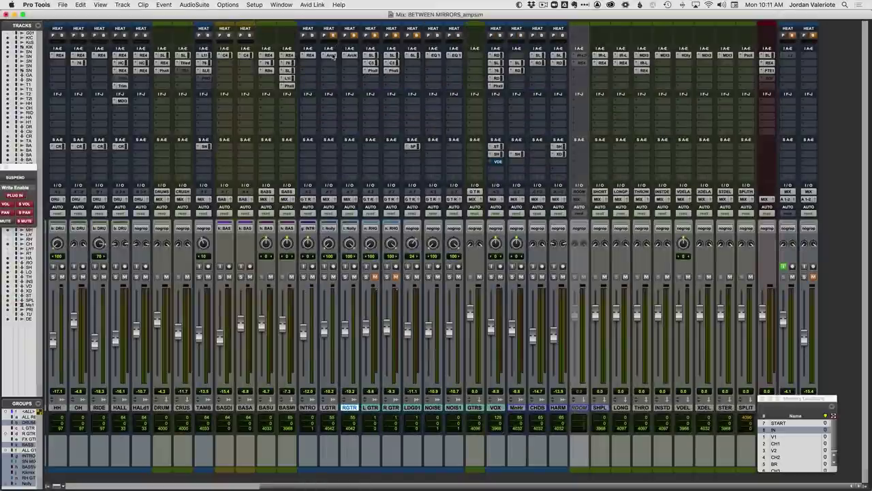
- Inspect the Archetype Nolly plug-in on LGTR, and toggle guitar mutes during playback to compare the amp-sim pair with L GTR and R GTR
{"action": "left_click", "coordinate": [332, 55]}
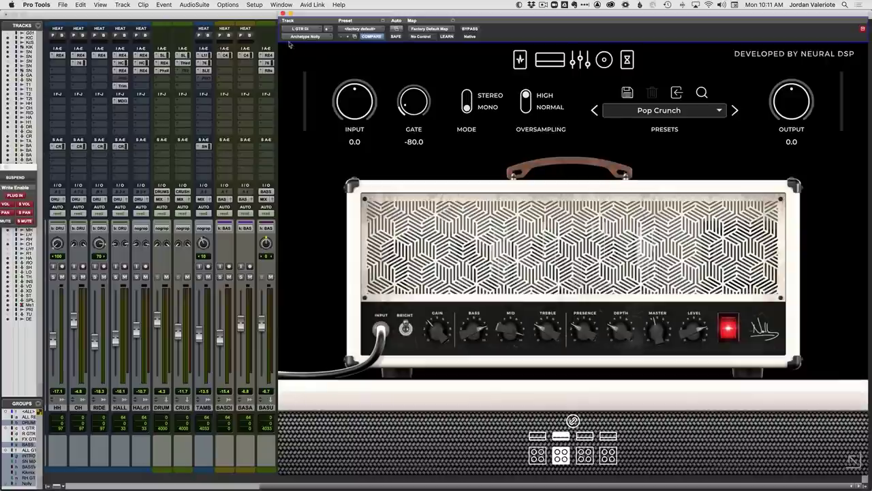
{"action": "left_click_drag", "start_coordinate": [307, 12], "coordinate": [411, 5]}
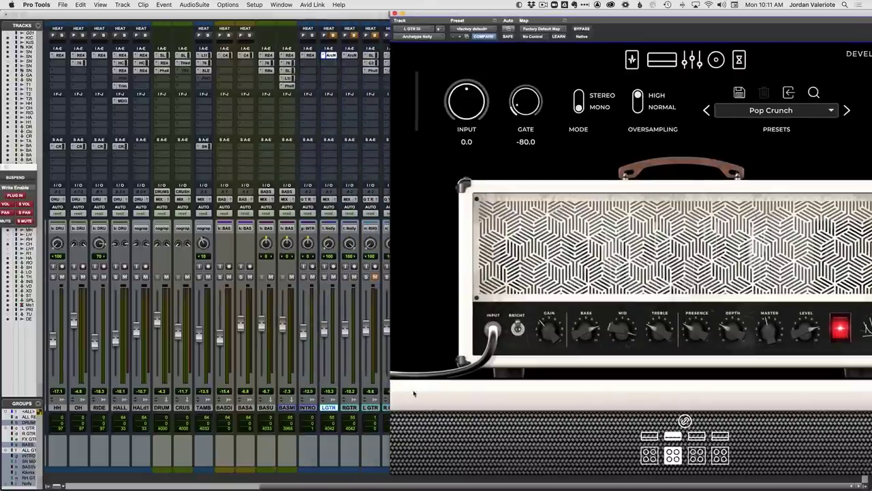
{"action": "left_click", "coordinate": [349, 407]}
{"action": "key", "text": "super+w"}
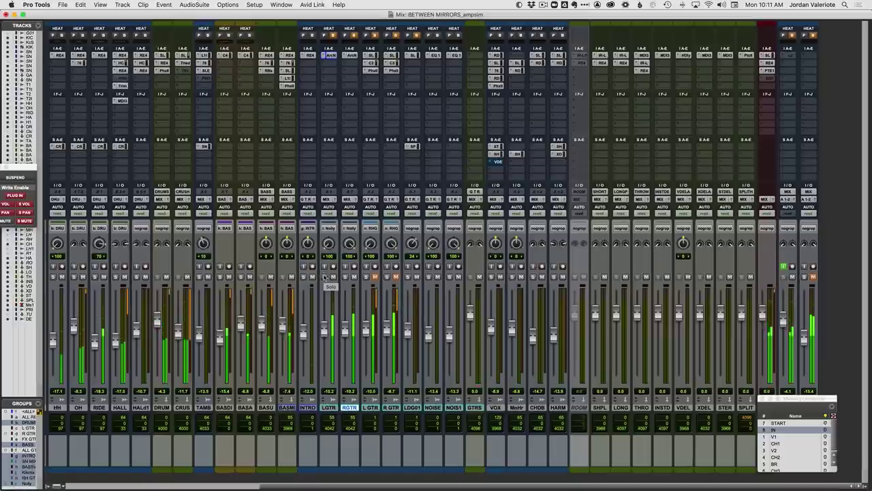
{"action": "left_click", "coordinate": [354, 277]}
{"action": "left_click", "coordinate": [375, 277]}
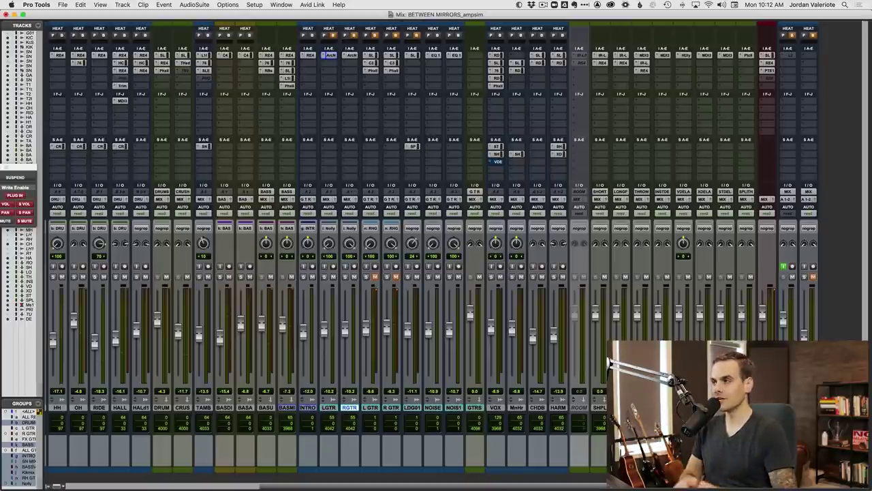
- Mute the CRUS drum crush channel and play the mix without it
{"action": "scroll", "coordinate": [371, 374], "scroll_direction": "left", "scroll_amount": 5}
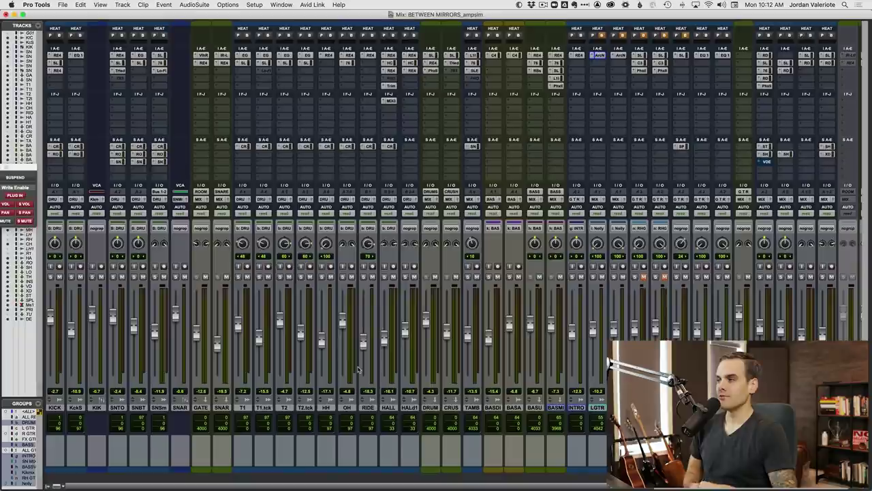
{"action": "left_click", "coordinate": [451, 408]}
{"action": "key", "text": "space"}
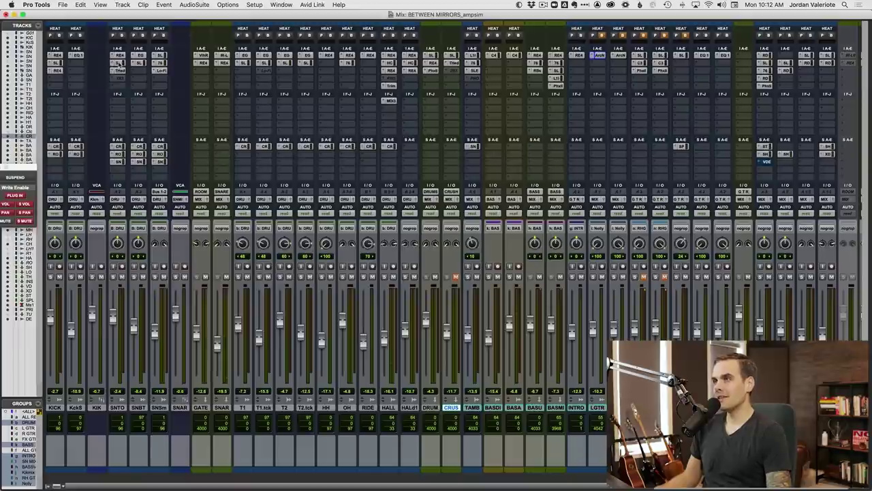
- Bypass the third-slot REQ 4 on KICK and the SSL channel plug-ins on SNTO, SNBT and SNSm, and play from the V1 marker
{"action": "left_click", "coordinate": [56, 71]}
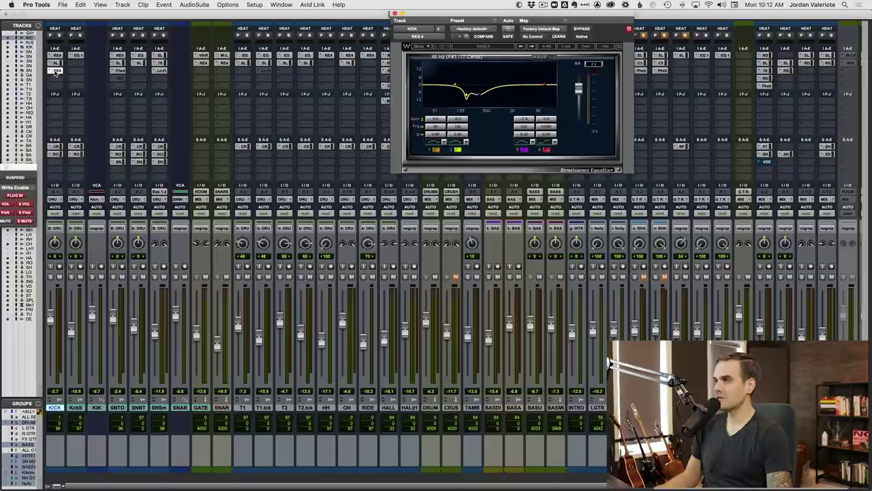
{"action": "left_click", "coordinate": [56, 71]}
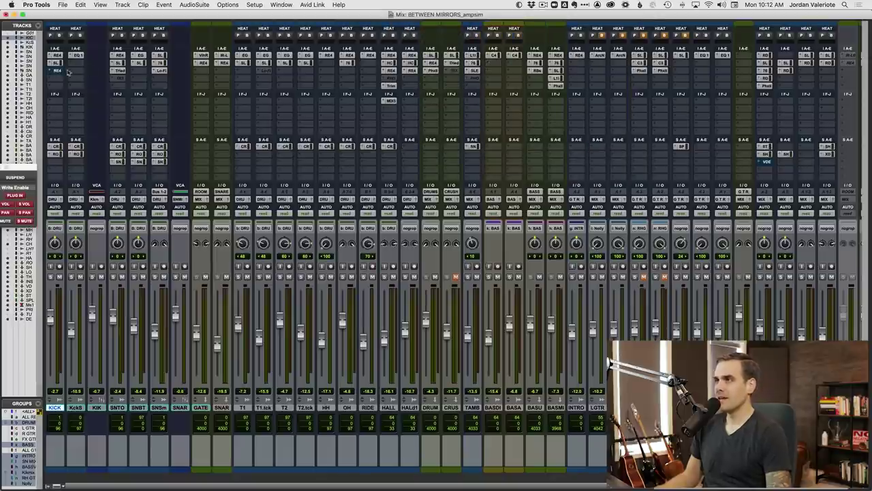
{"action": "left_click", "coordinate": [118, 63]}
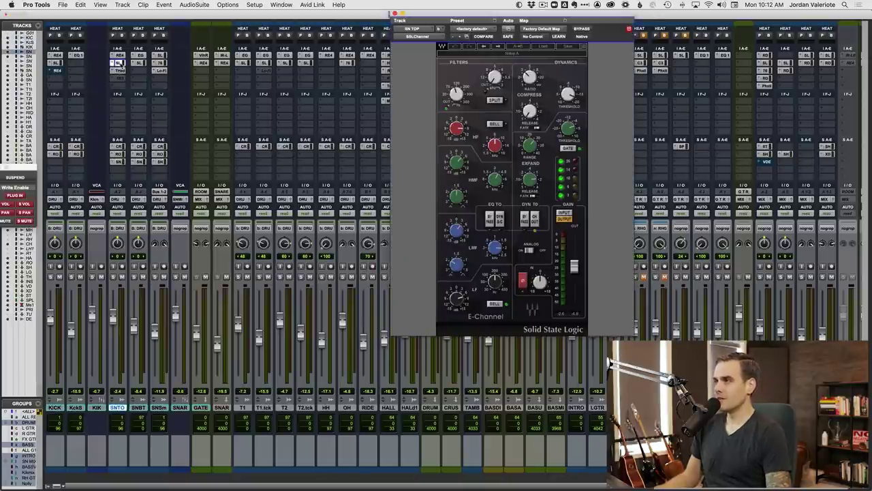
{"action": "left_click", "coordinate": [118, 63], "text": "super"}
{"action": "left_click", "coordinate": [120, 63]}
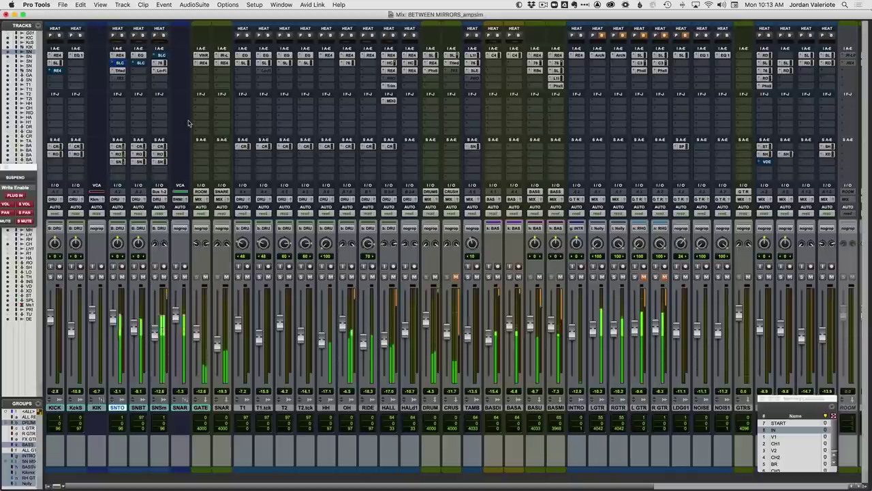
{"action": "left_click", "coordinate": [779, 437]}
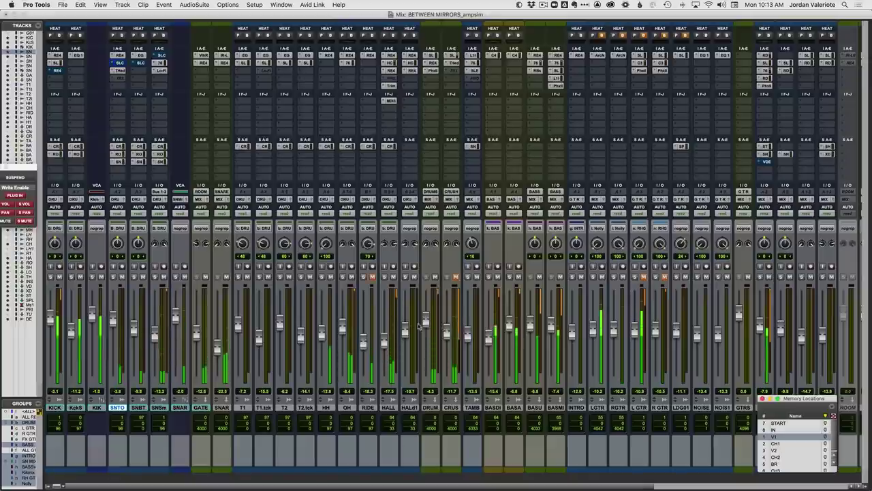
- Turn off automation on the DRUM channel and raise its fader to -1.4 dB
{"action": "left_click", "coordinate": [430, 214]}
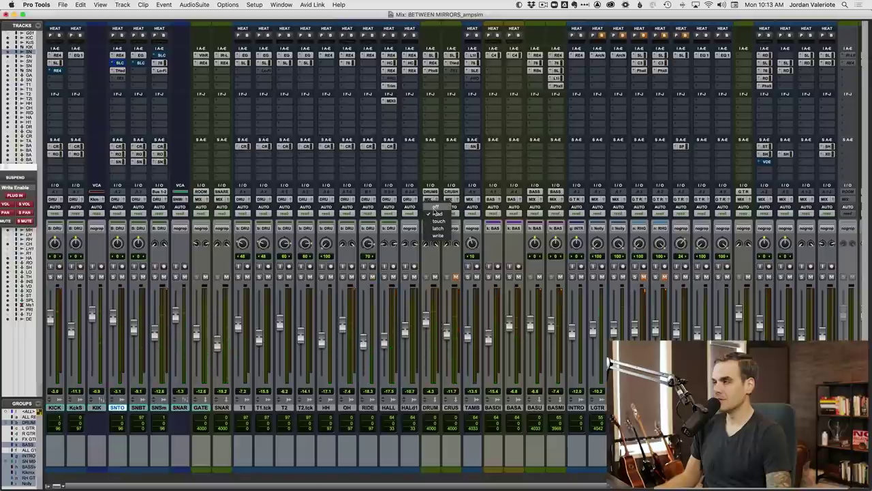
{"action": "left_click", "coordinate": [436, 207]}
{"action": "left_click_drag", "start_coordinate": [427, 317], "coordinate": [427, 317]}
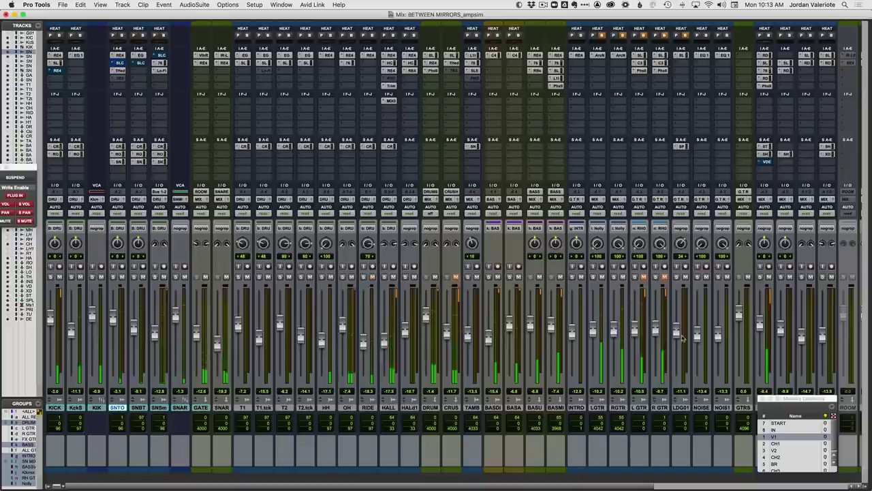
- Play from the CH1 marker and toggle input monitoring on the print track beside the master fader to compare the two mix versions
{"action": "left_click", "coordinate": [785, 444]}
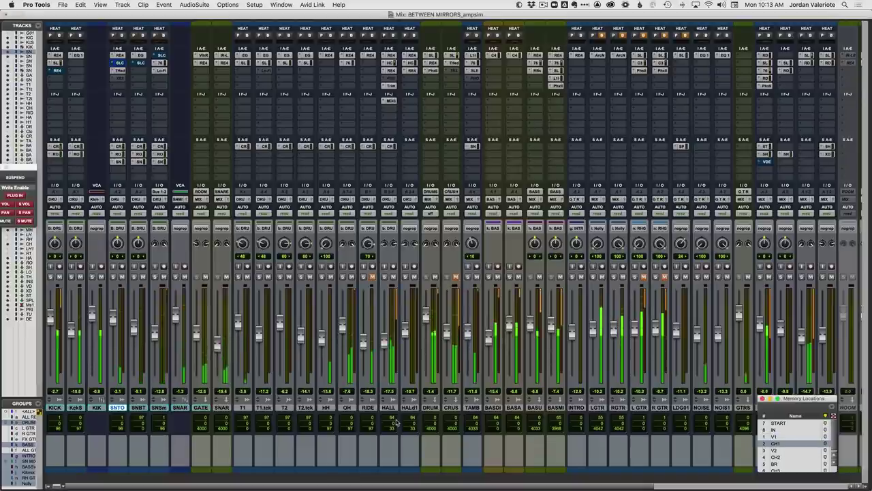
{"action": "scroll", "coordinate": [396, 424], "scroll_direction": "right", "scroll_amount": 10}
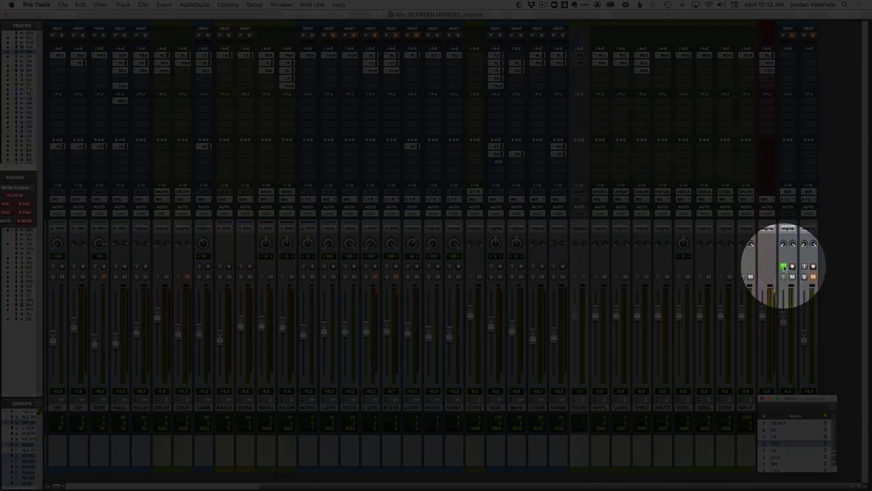
{"action": "left_click", "coordinate": [784, 266]}
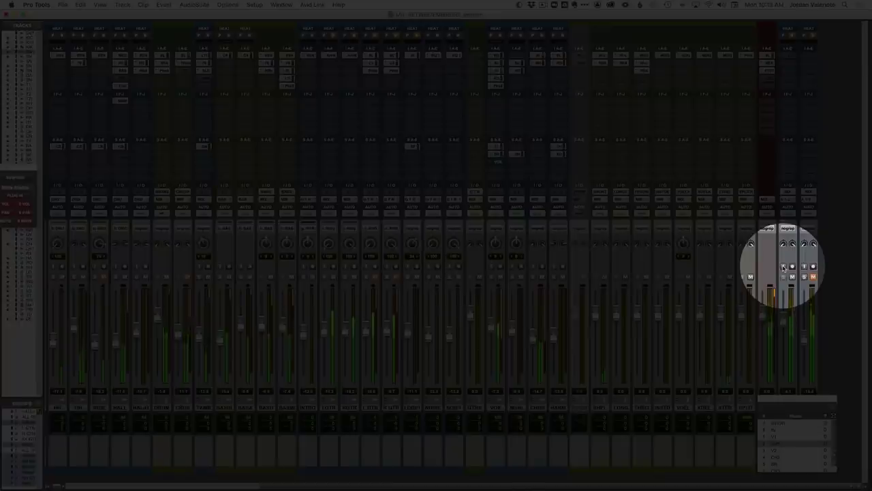
{"action": "left_click", "coordinate": [782, 266]}
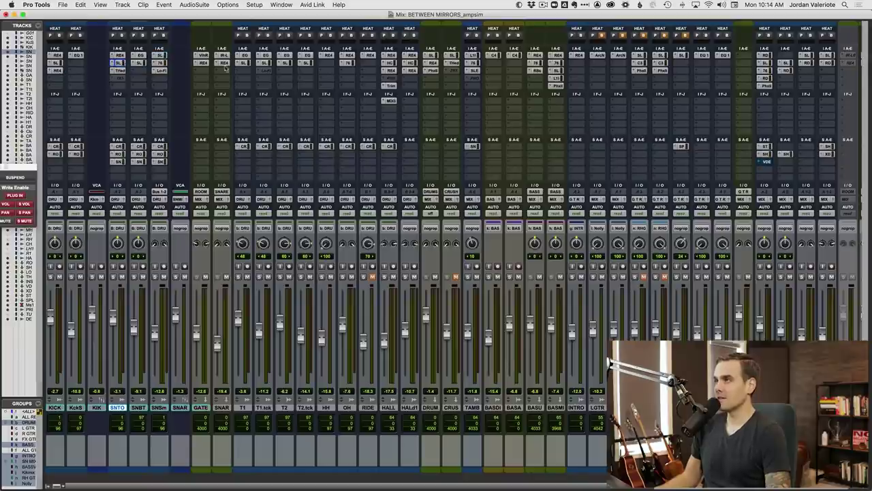
- Unmute the CRUS channel, set the DRUM channel's automation to read, and play the mix
{"action": "left_click", "coordinate": [456, 277]}
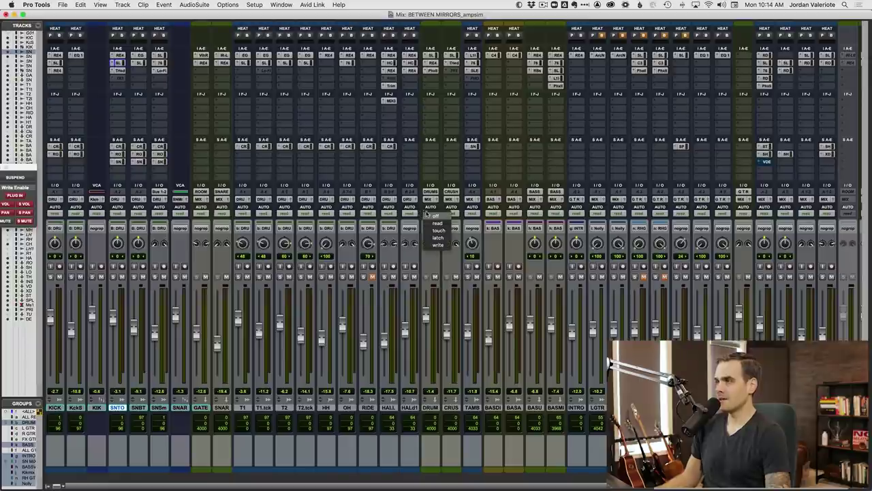
{"action": "scroll", "coordinate": [468, 374], "scroll_direction": "right", "scroll_amount": 5}
{"action": "key", "text": "space"}
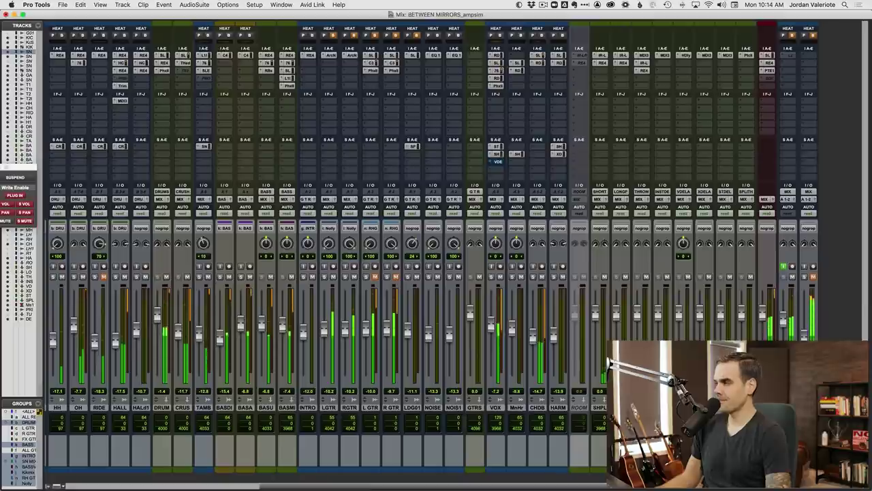
- During playback, compare VOX with its second- and third-slot plug-ins active and bypassed, raising its fader to about -5.9 dB while bypassed
{"action": "left_click", "coordinate": [496, 63]}
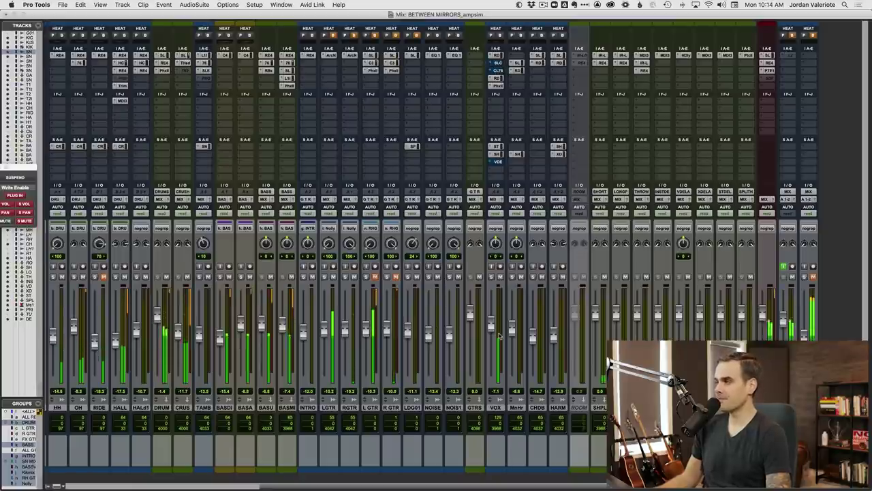
{"action": "left_click_drag", "start_coordinate": [492, 325], "coordinate": [491, 320]}
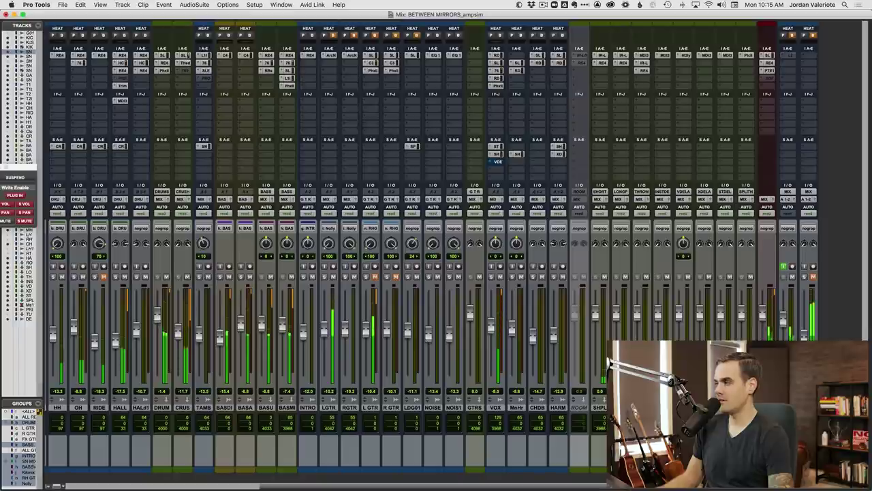
{"action": "left_click", "coordinate": [498, 63], "text": "super"}
{"action": "left_click", "coordinate": [497, 70], "text": "super"}
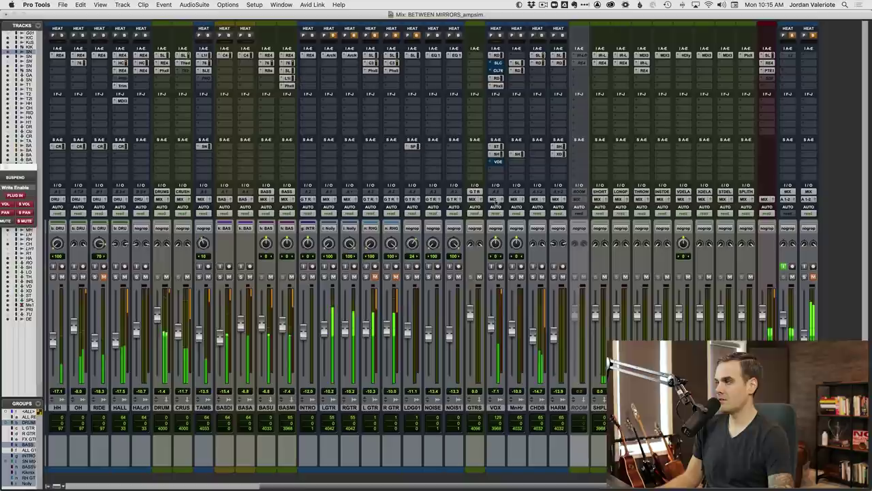
{"action": "left_click_drag", "start_coordinate": [491, 327], "coordinate": [492, 323]}
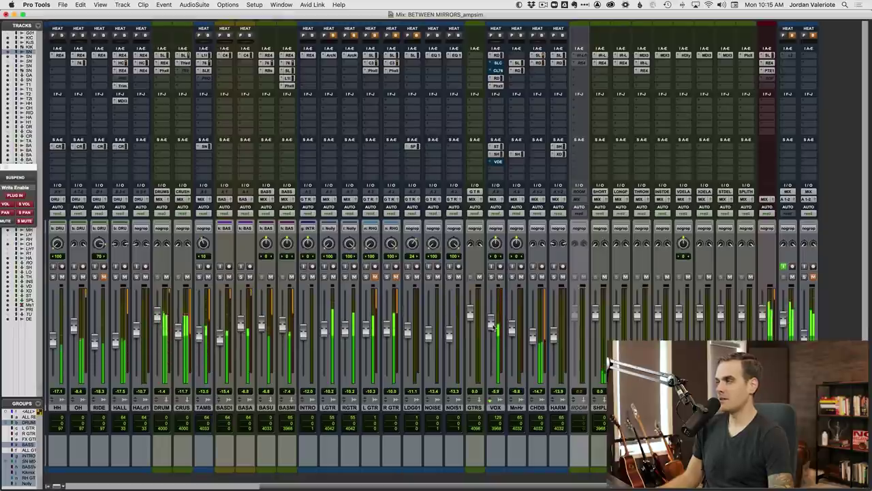
{"action": "key", "text": "space"}
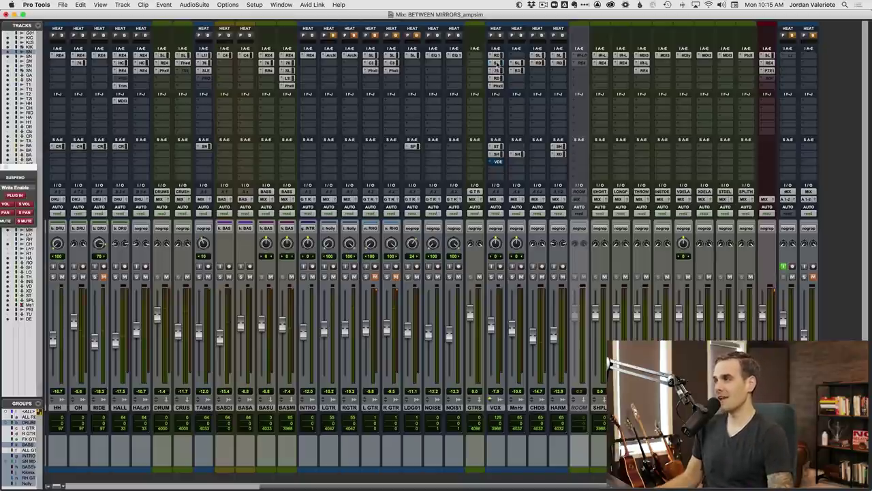
- Play the mix and switch mutes between the LGTR/RGTR and L GTR/R GTR pairs to compare the guitar tones
{"action": "key", "text": "space"}
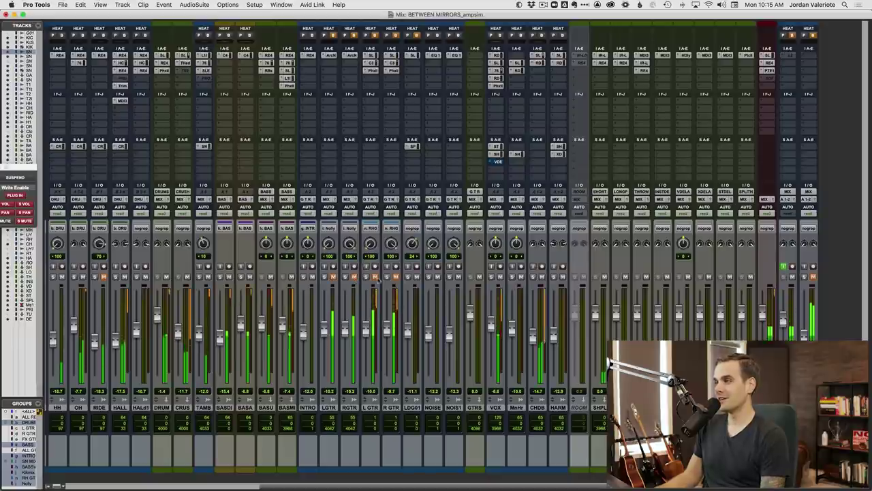
{"action": "left_click", "coordinate": [374, 276]}
{"action": "left_click", "coordinate": [353, 277]}
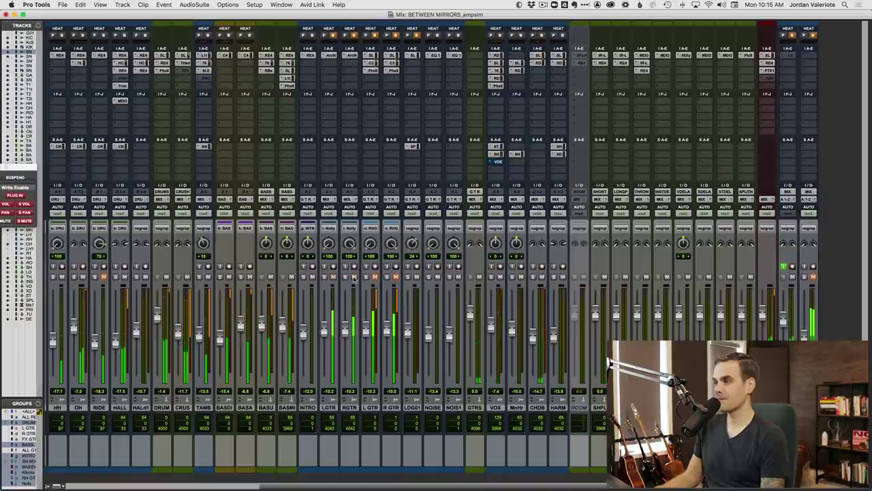